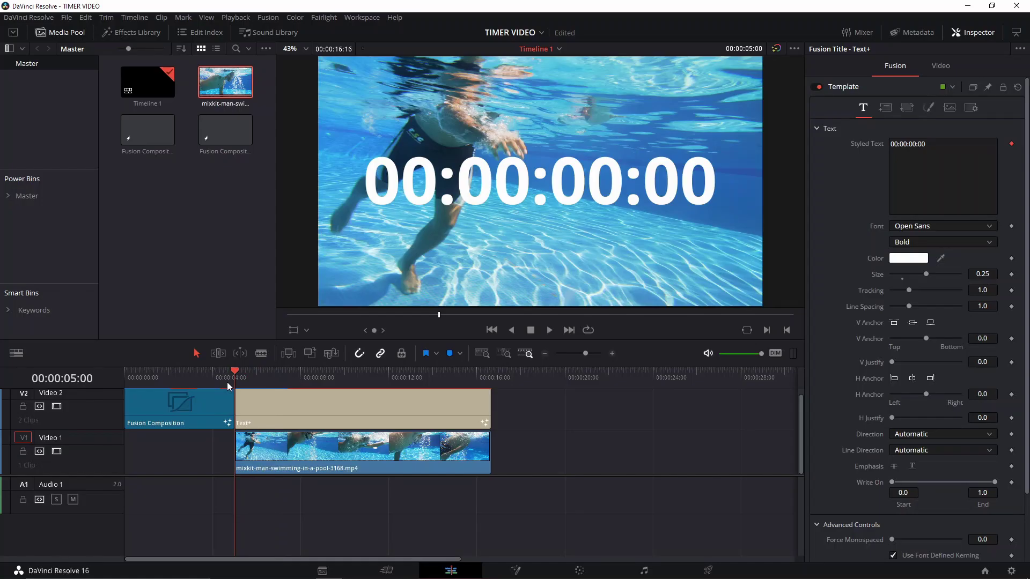
Play back the existing Text+ title from its start to preview the timer.
{"action": "key", "text": "space"}
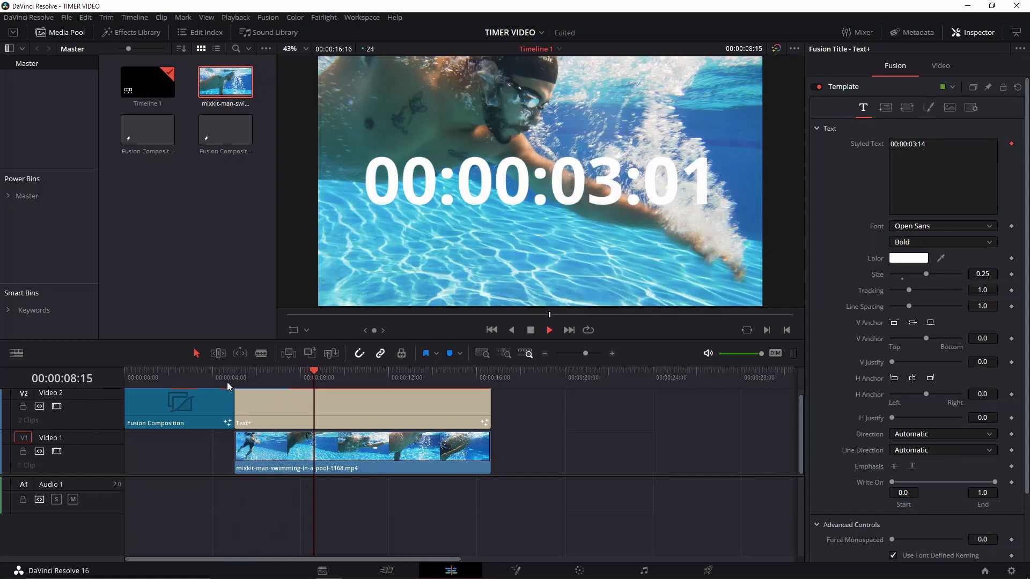
{"action": "left_click", "coordinate": [238, 378]}
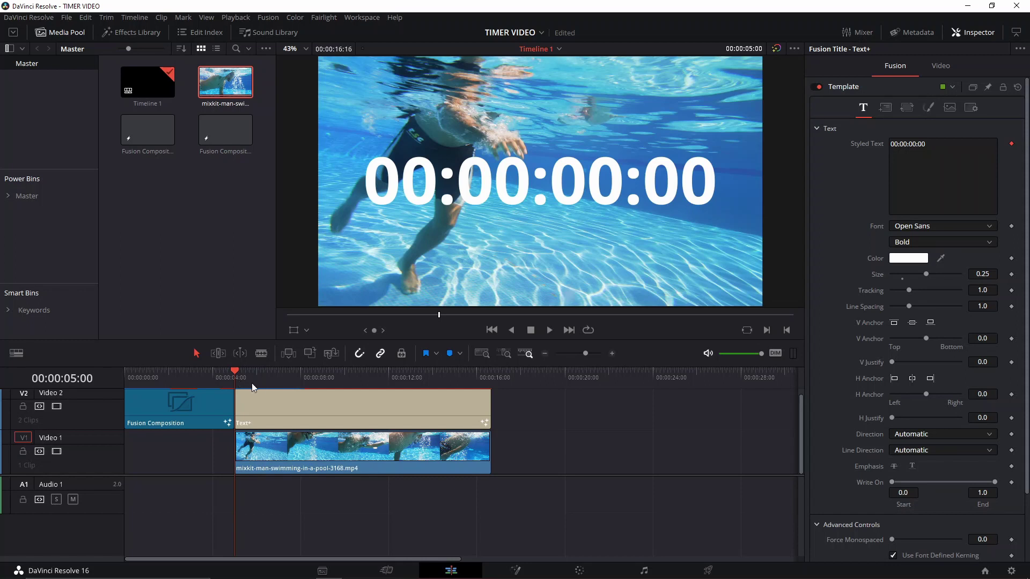
{"action": "key", "text": "space"}
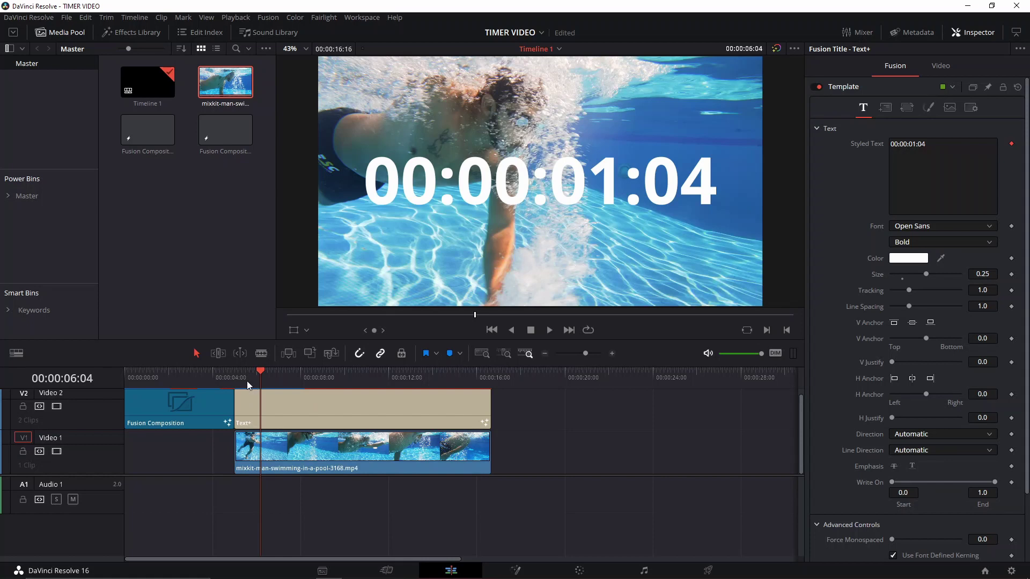
{"action": "key", "text": "space"}
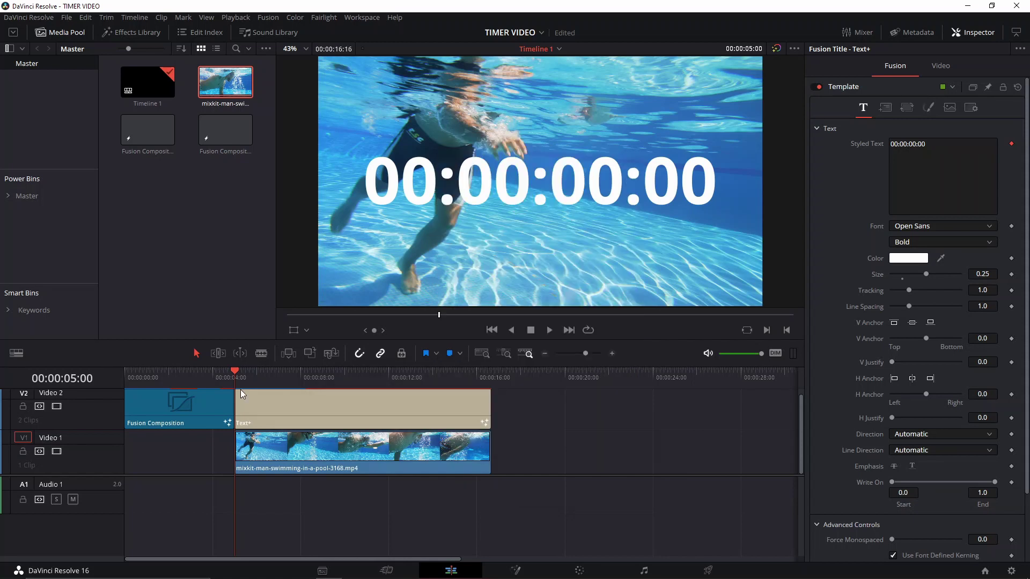
{"action": "left_click", "coordinate": [269, 393]}
{"action": "key", "text": "space"}
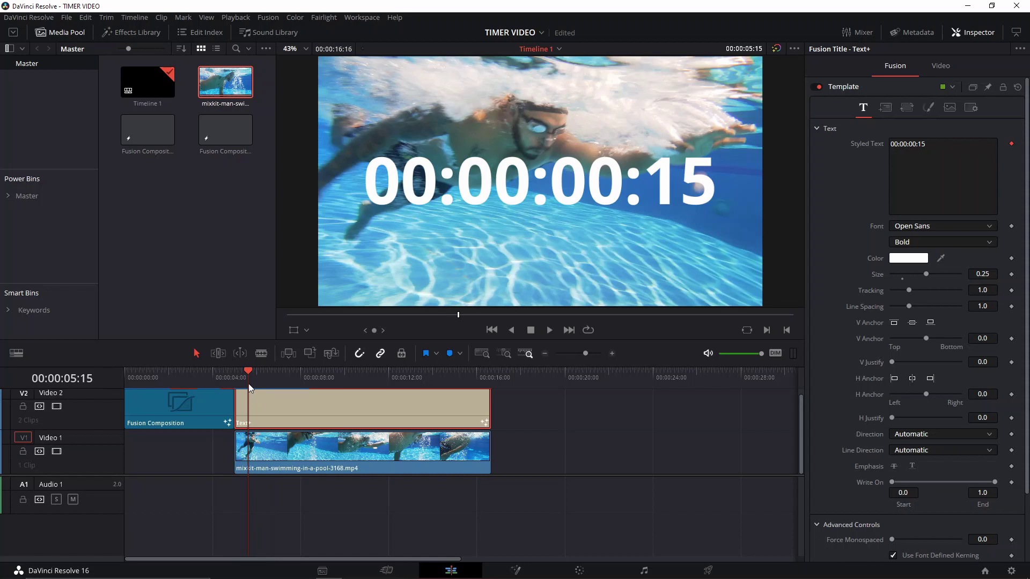
{"action": "key", "text": "space"}
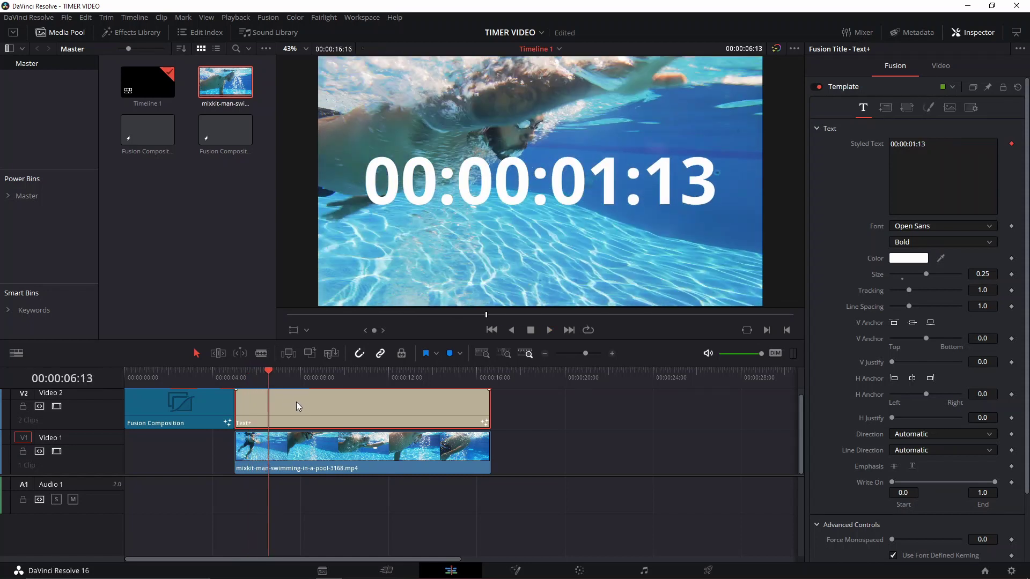
Move the old Text+ clip right and add a new Text+ title on V2 after the Fusion Composition.
{"action": "left_click_drag", "start_coordinate": [296, 401], "coordinate": [525, 414]}
{"action": "left_click", "coordinate": [125, 34]}
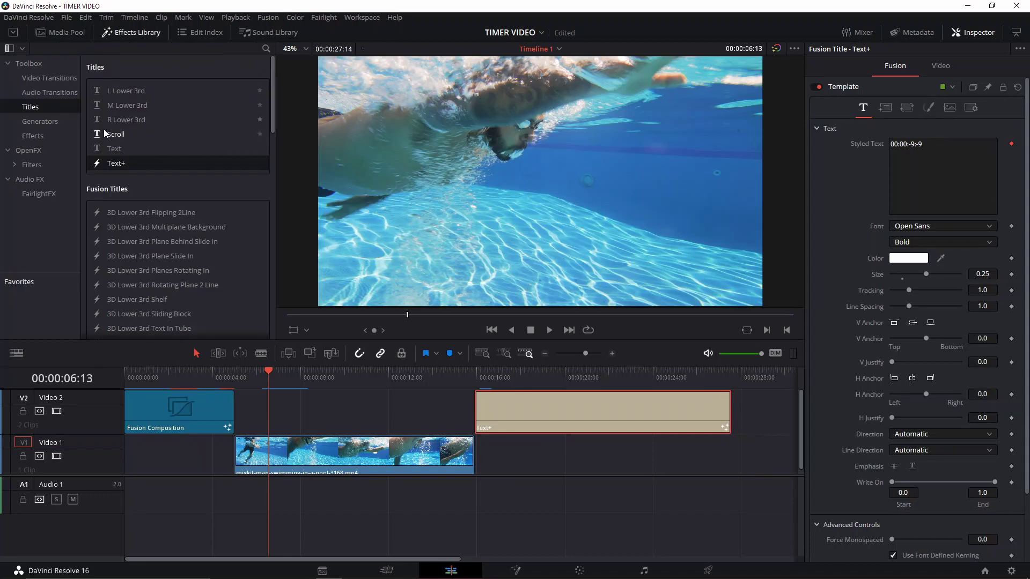
{"action": "left_click_drag", "start_coordinate": [235, 381], "coordinate": [251, 405]}
Set the new title's Styled Text to TimeCode so it reads 00:00:00:00.
{"action": "left_click", "coordinate": [256, 378]}
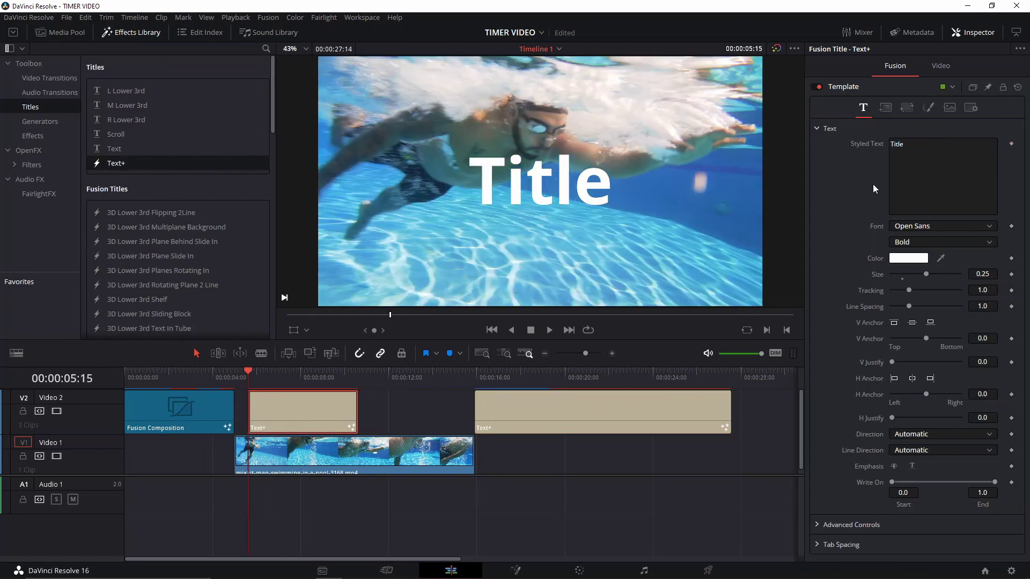
{"action": "right_click", "coordinate": [890, 154]}
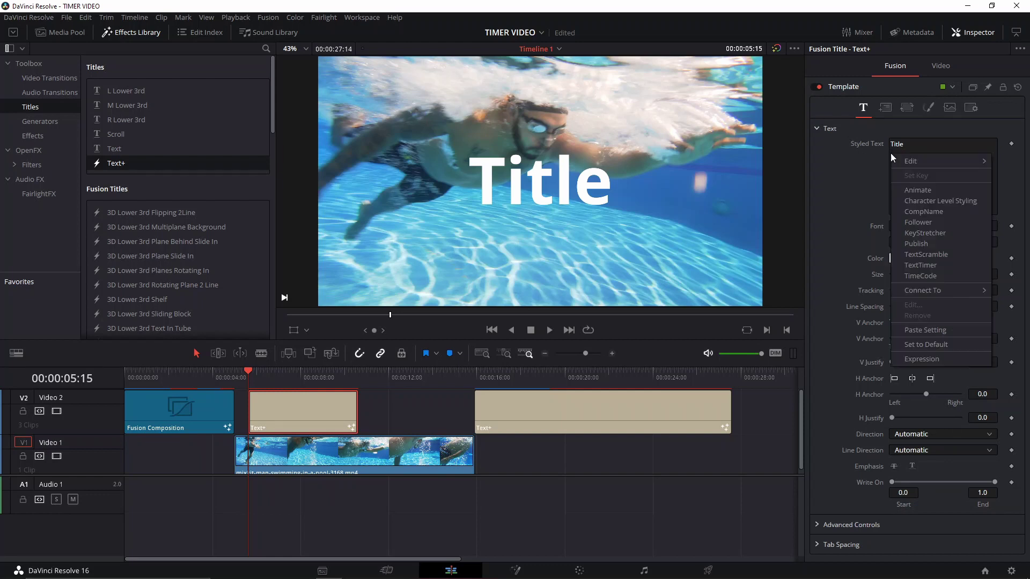
{"action": "left_click", "coordinate": [939, 275]}
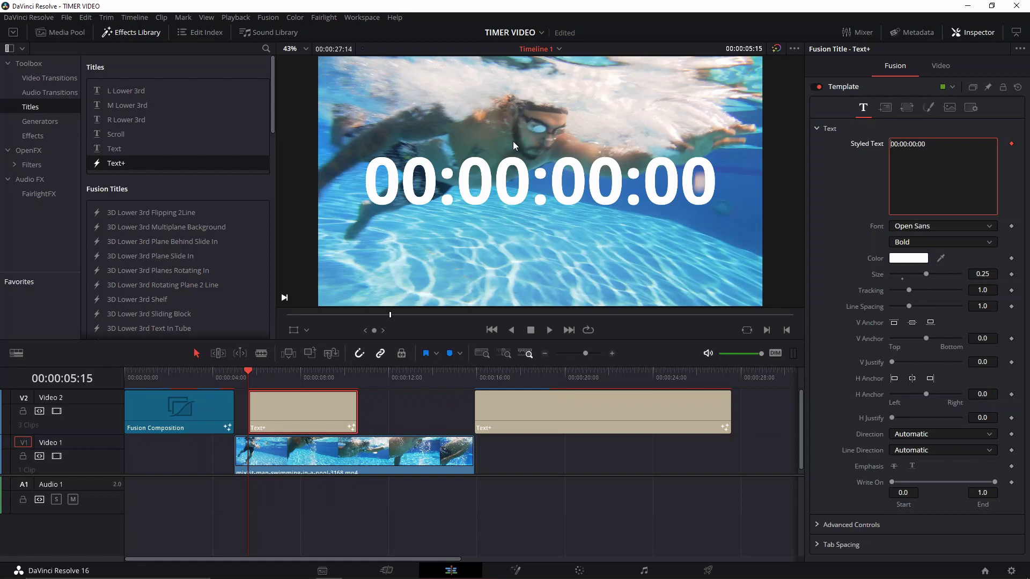
Shorten the title's Write On End range to hide the frame digits, then preview it.
{"action": "left_click_drag", "start_coordinate": [257, 383], "coordinate": [260, 370]}
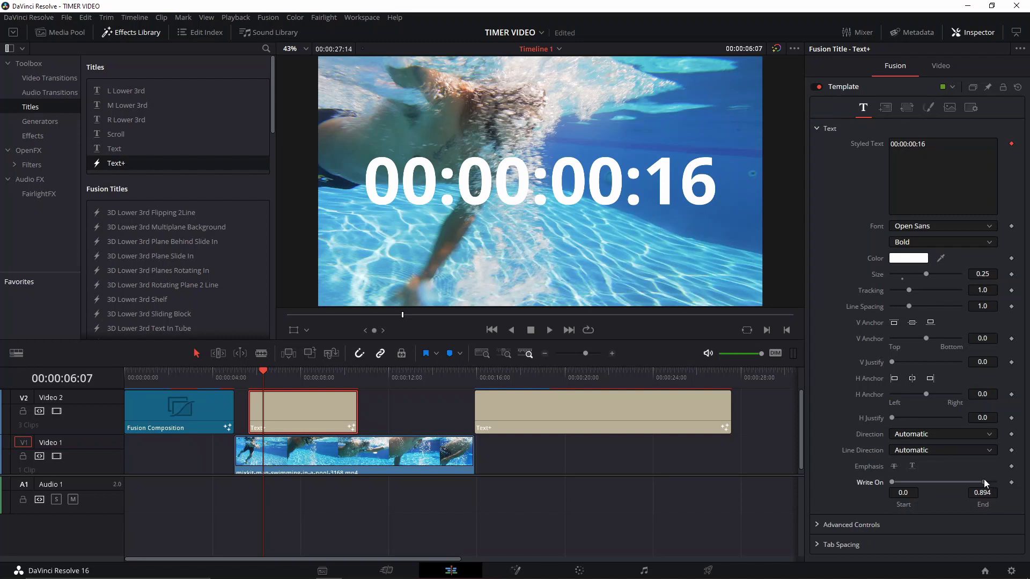
{"action": "left_click_drag", "start_coordinate": [976, 476], "coordinate": [966, 477]}
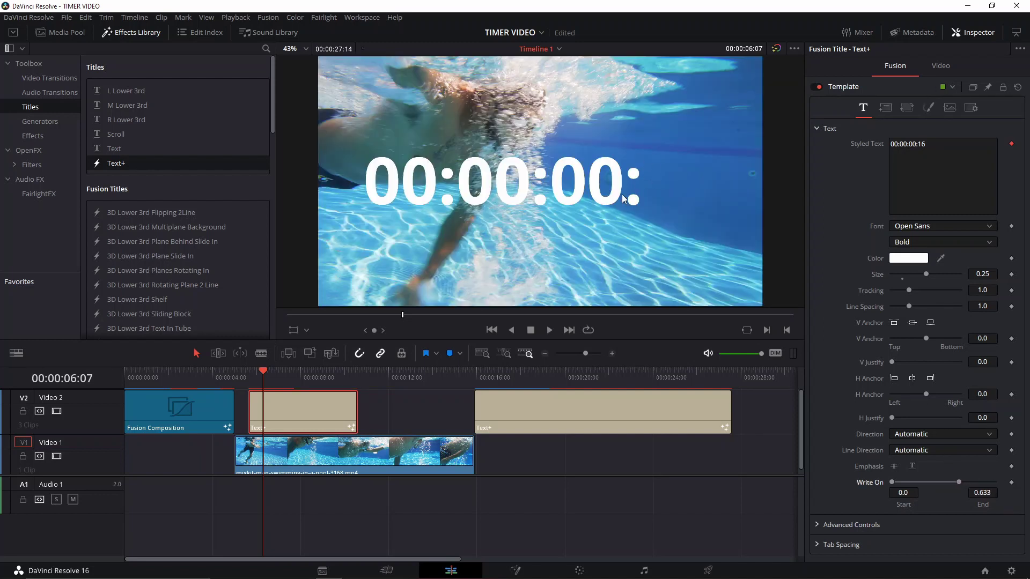
{"action": "key", "text": "Up"}
{"action": "key", "text": "space"}
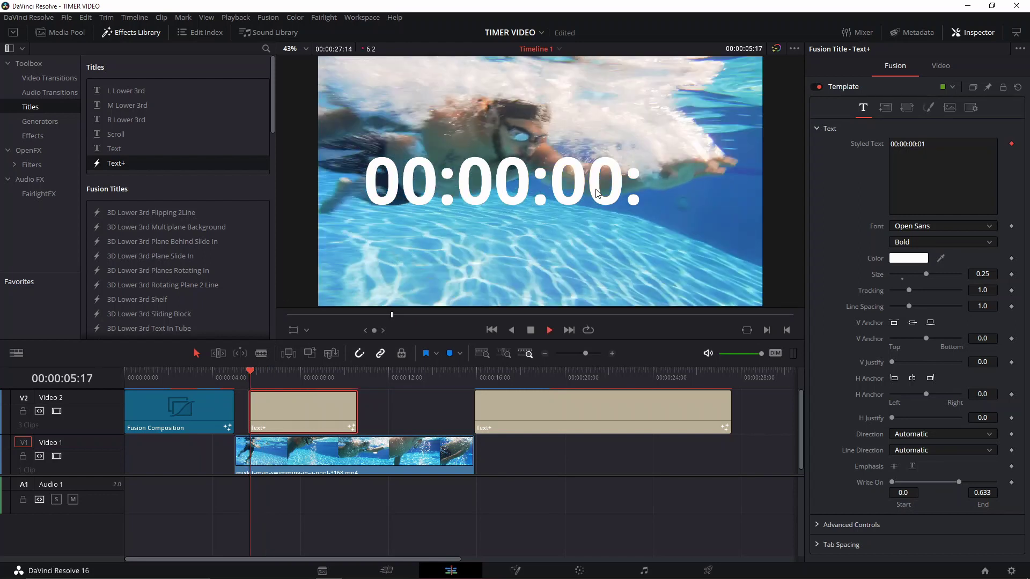
Trim Write On End to 0.589 so only 00:00:00 shows, then move the title to Video 1 after the swim.
{"action": "left_click_drag", "start_coordinate": [959, 483], "coordinate": [956, 482]}
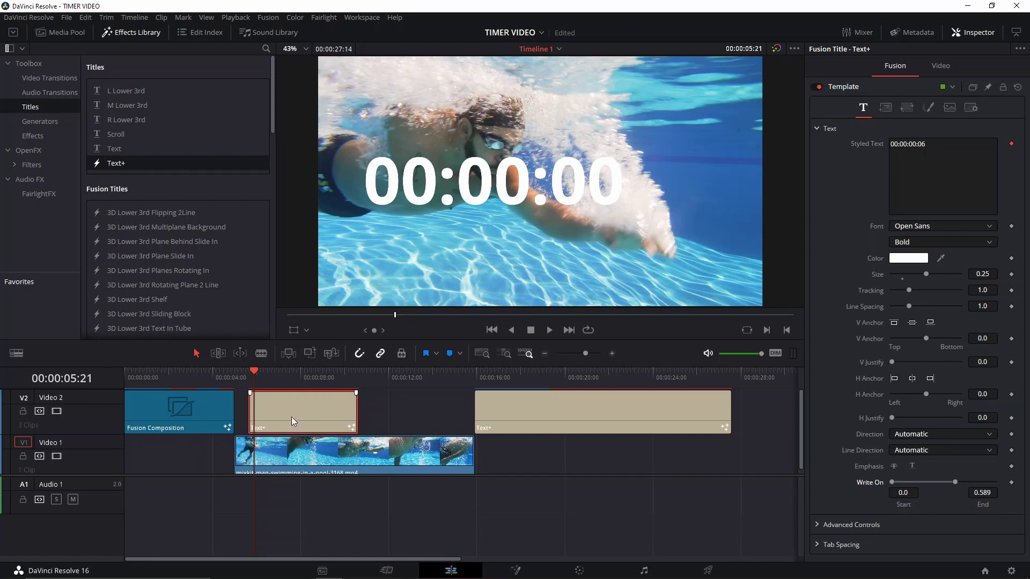
{"action": "left_click", "coordinate": [250, 376]}
{"action": "key", "text": "space"}
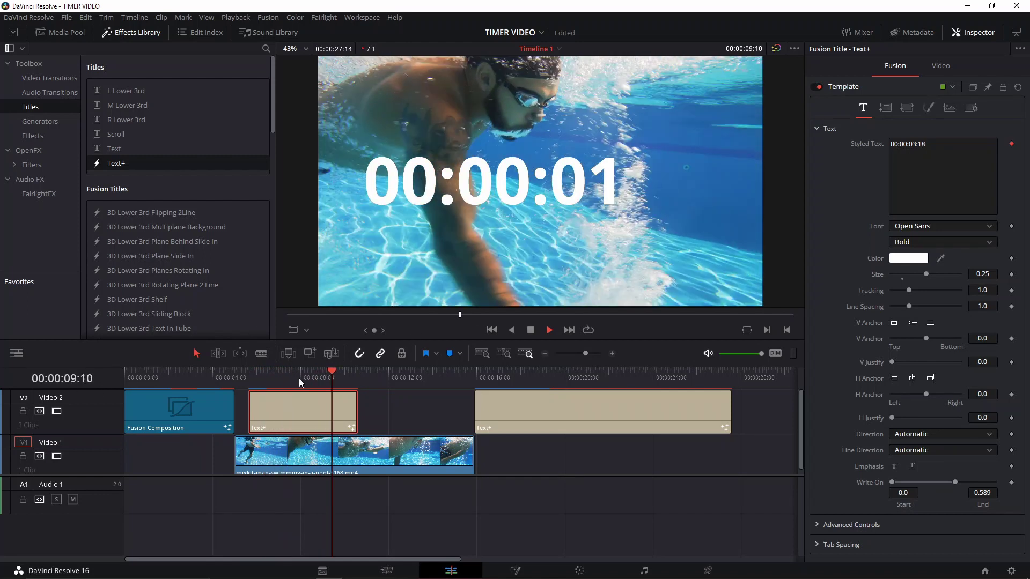
{"action": "key", "text": "space"}
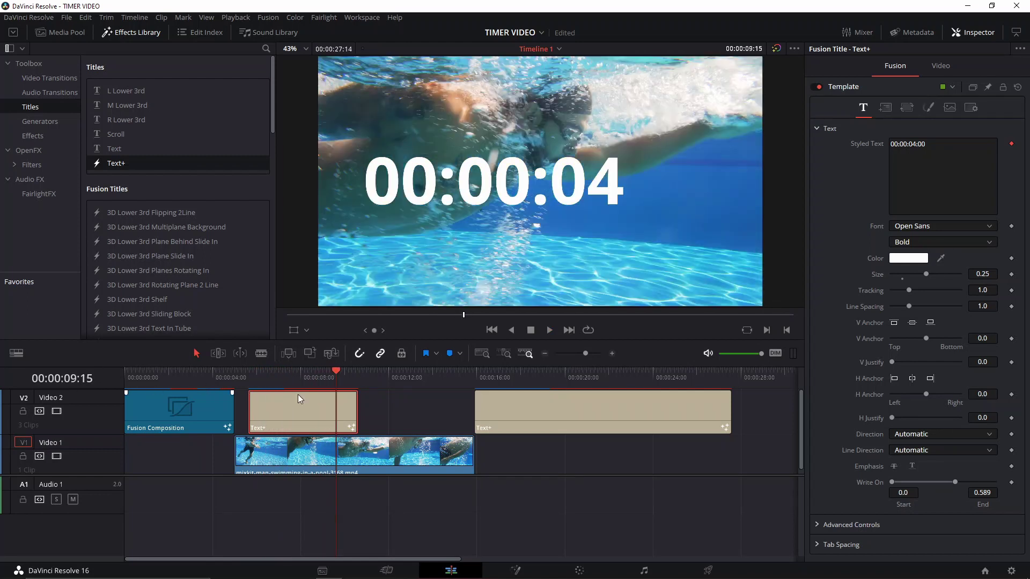
{"action": "left_click_drag", "start_coordinate": [308, 428], "coordinate": [549, 456]}
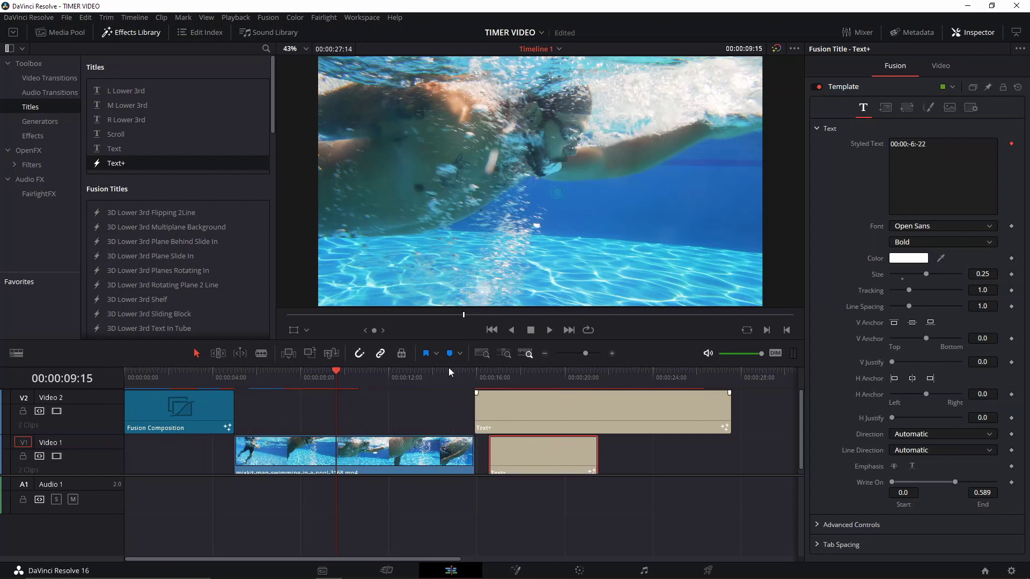
In the Fusion Composition, add a solid red Background node connected to MediaOut1.
{"action": "left_click", "coordinate": [163, 369]}
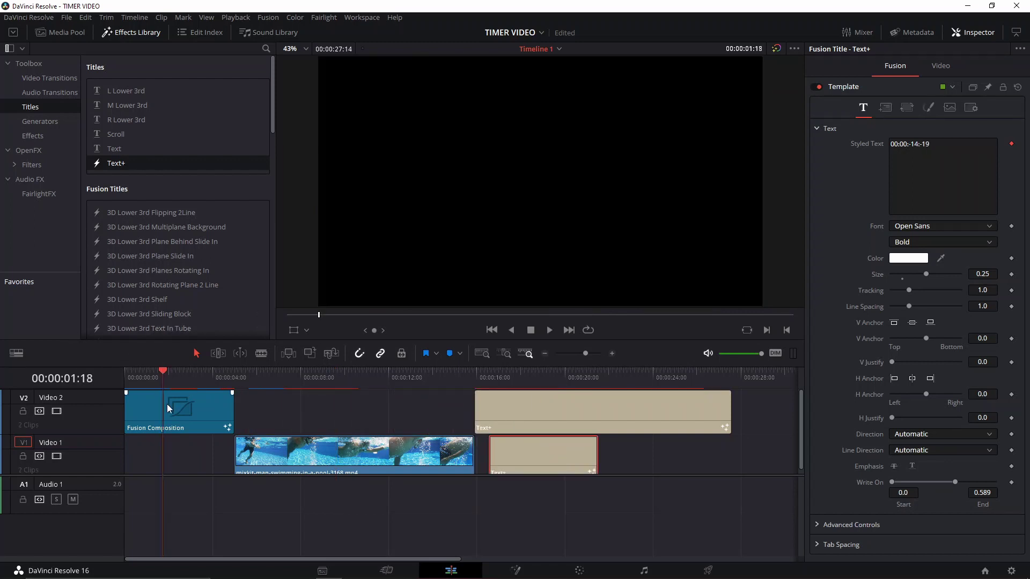
{"action": "left_click", "coordinate": [168, 407]}
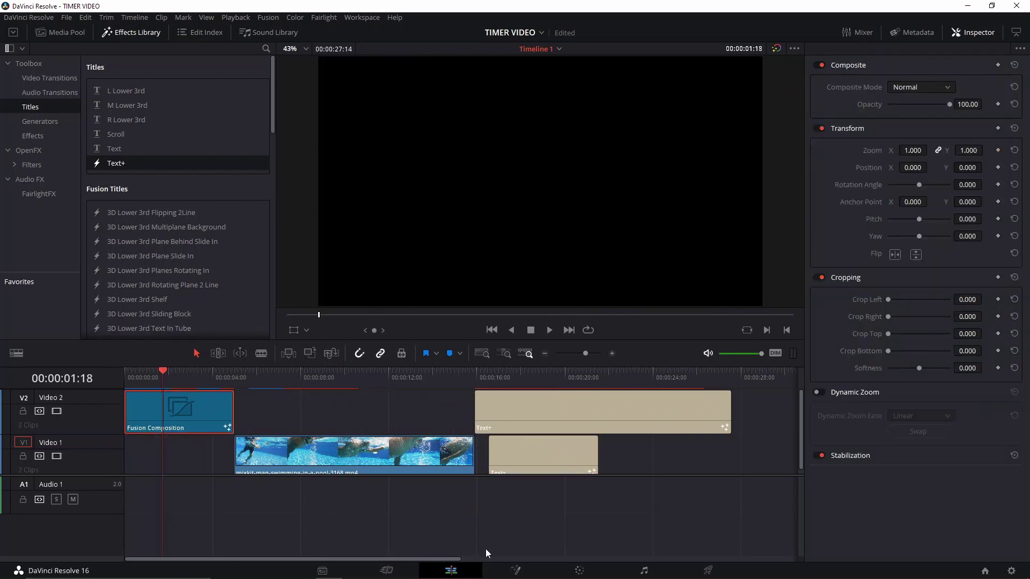
{"action": "left_click", "coordinate": [517, 570]}
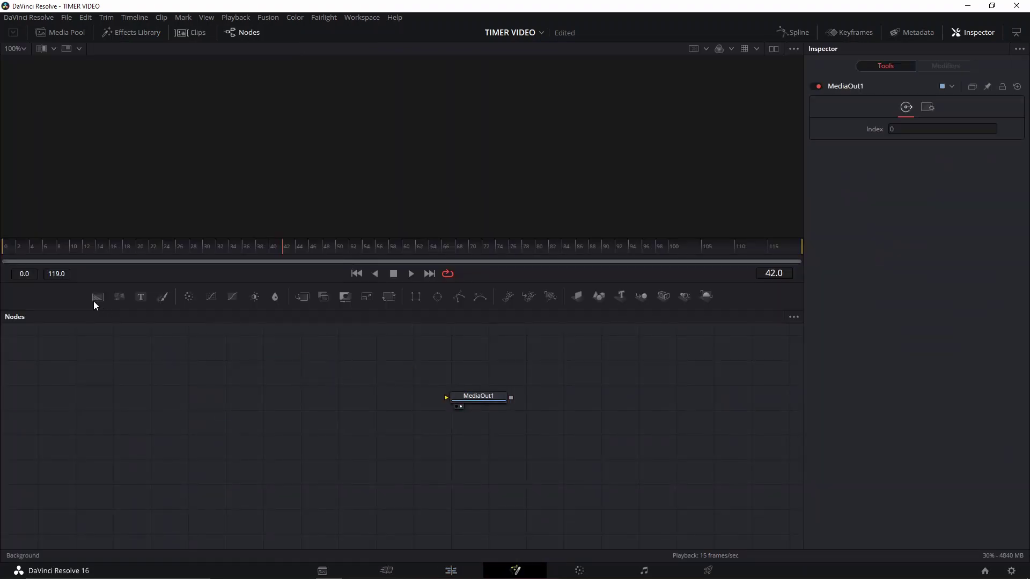
{"action": "left_click", "coordinate": [95, 299]}
{"action": "left_click_drag", "start_coordinate": [416, 374], "coordinate": [446, 398]}
{"action": "left_click_drag", "start_coordinate": [378, 372], "coordinate": [237, 406]}
{"action": "left_click", "coordinate": [976, 204]}
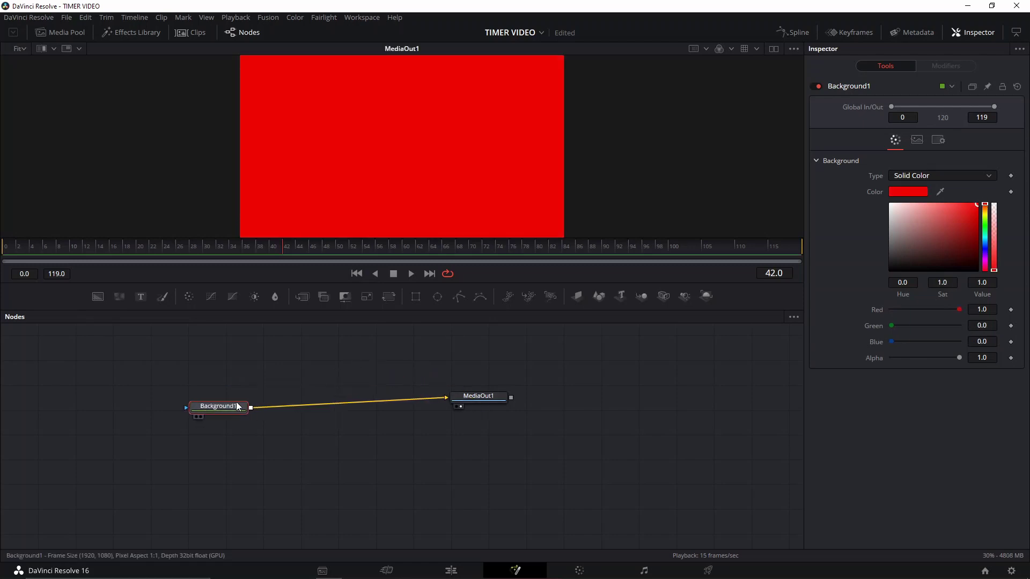
Add a Text1 node merged over the background and arrange it above Merge1.
{"action": "left_click", "coordinate": [141, 296]}
{"action": "left_click_drag", "start_coordinate": [321, 433], "coordinate": [367, 405]}
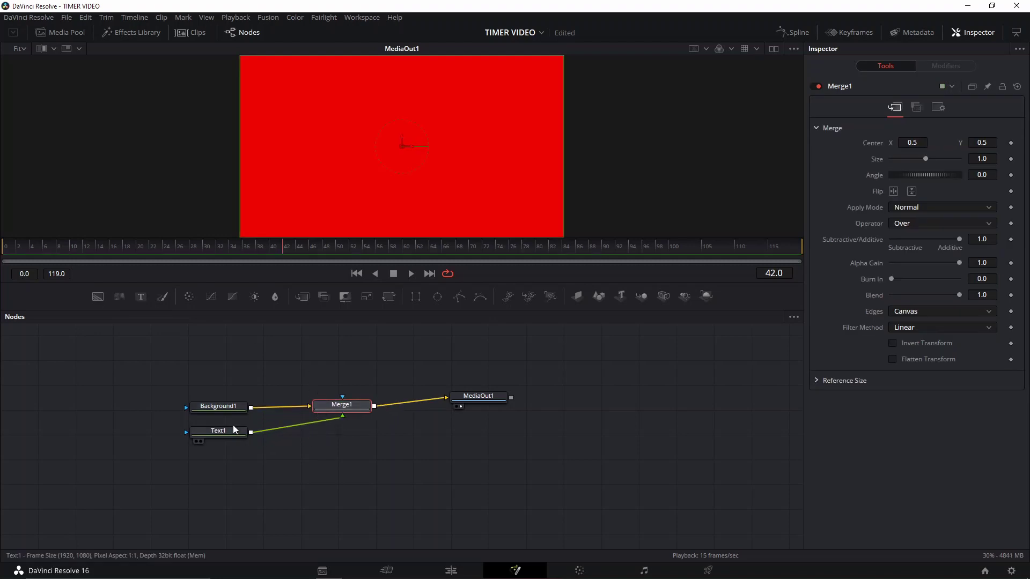
{"action": "left_click", "coordinate": [217, 406]}
{"action": "left_click", "coordinate": [224, 431]}
{"action": "left_click_drag", "start_coordinate": [217, 435], "coordinate": [348, 350]}
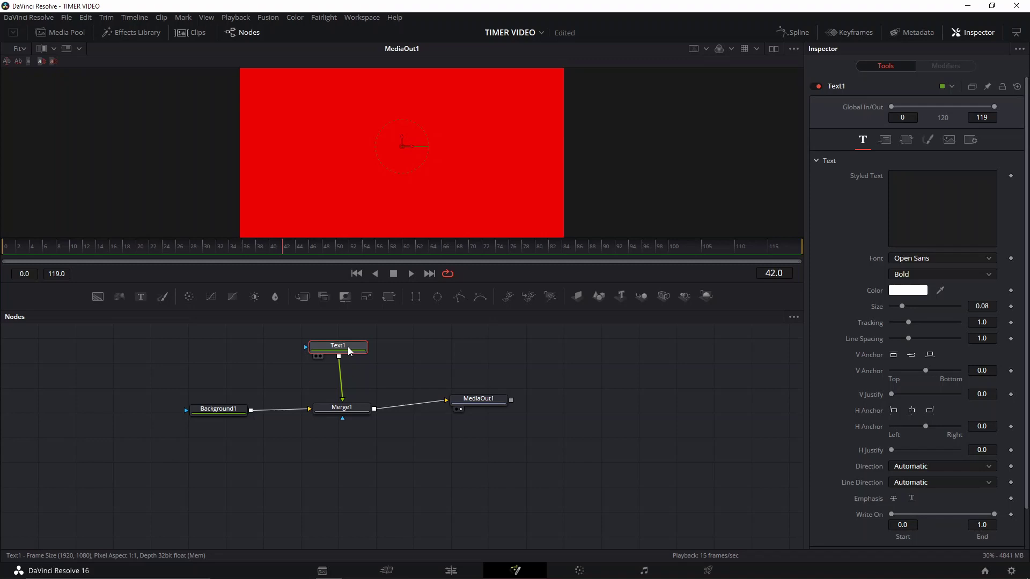
Make Text1 a TextTimer reading 00:01:00, size about 0.16, in Nautilus Pompilius Regular.
{"action": "right_click", "coordinate": [894, 182]}
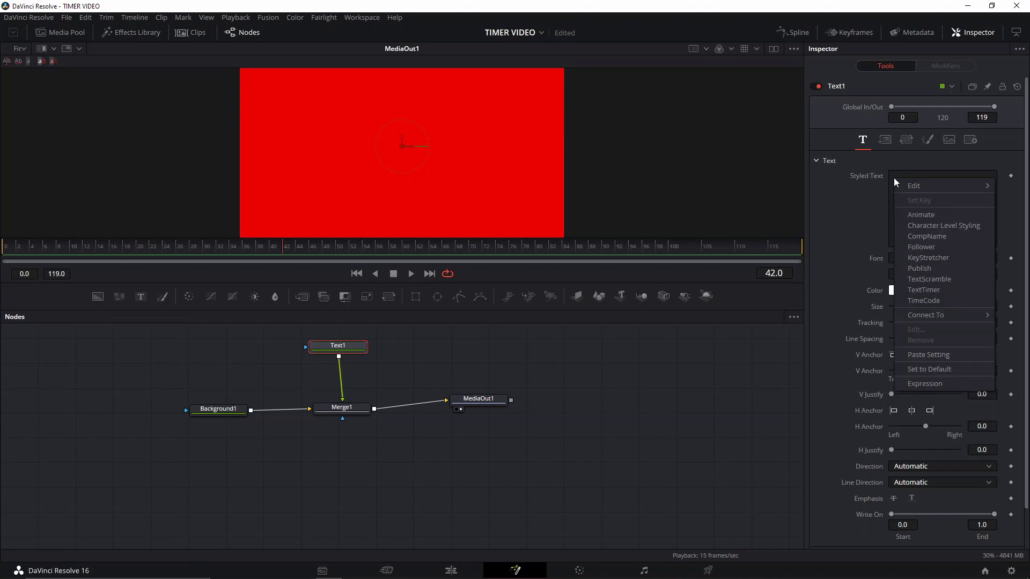
{"action": "left_click", "coordinate": [934, 293]}
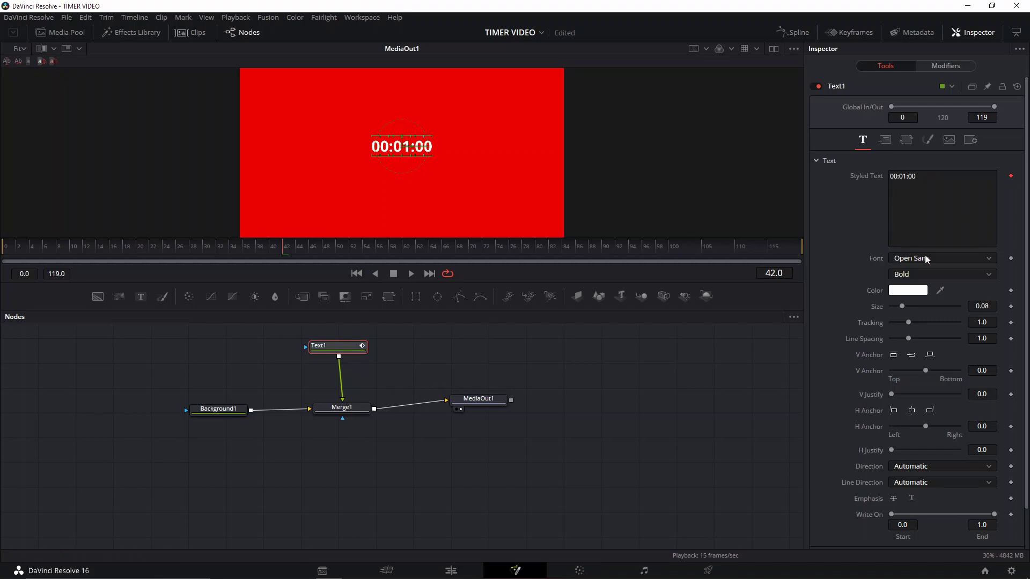
{"action": "left_click_drag", "start_coordinate": [903, 306], "coordinate": [915, 304]}
{"action": "left_click", "coordinate": [912, 259]}
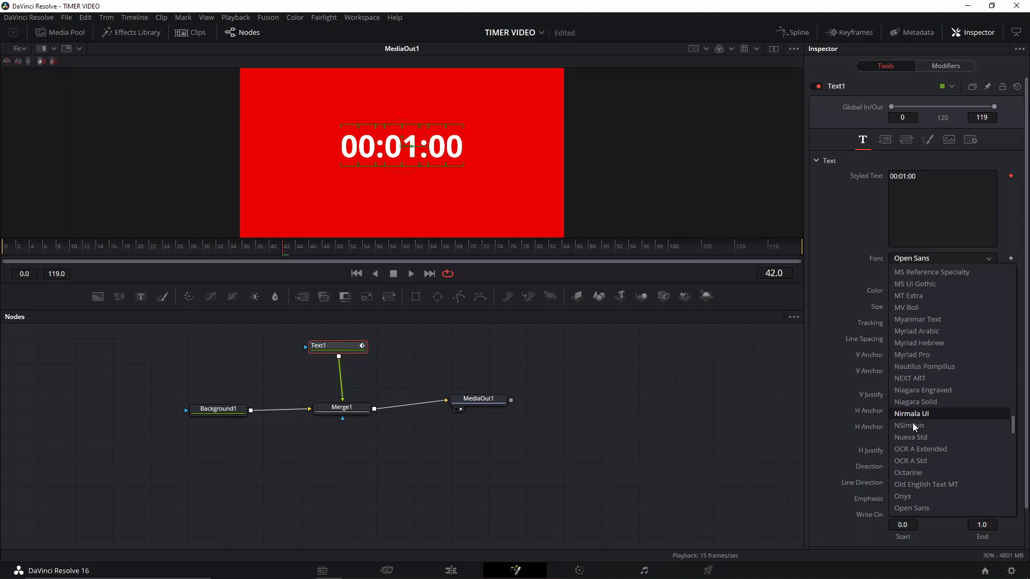
{"action": "left_click", "coordinate": [910, 367]}
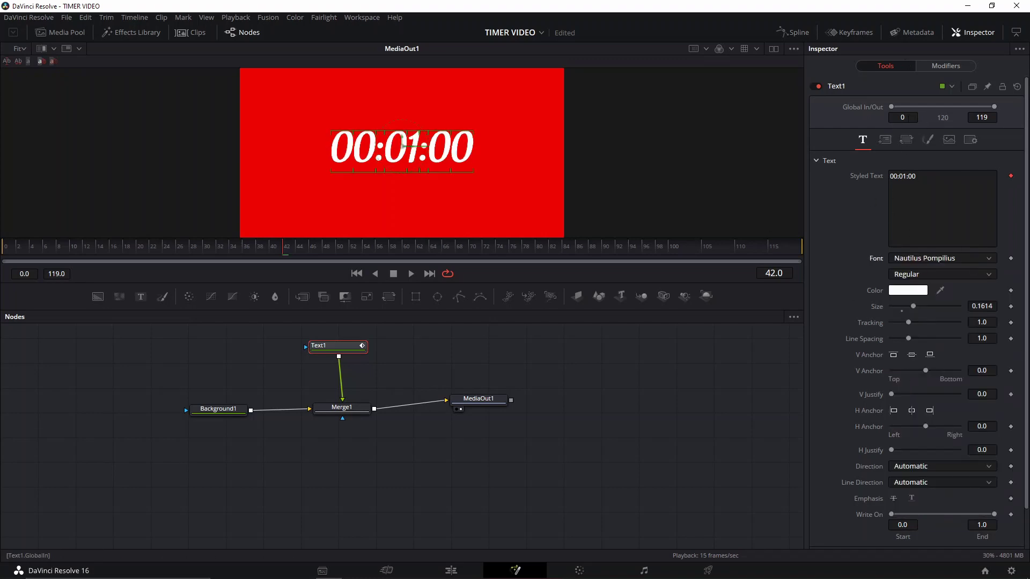
{"action": "left_click", "coordinate": [934, 70]}
{"action": "left_click", "coordinate": [919, 128]}
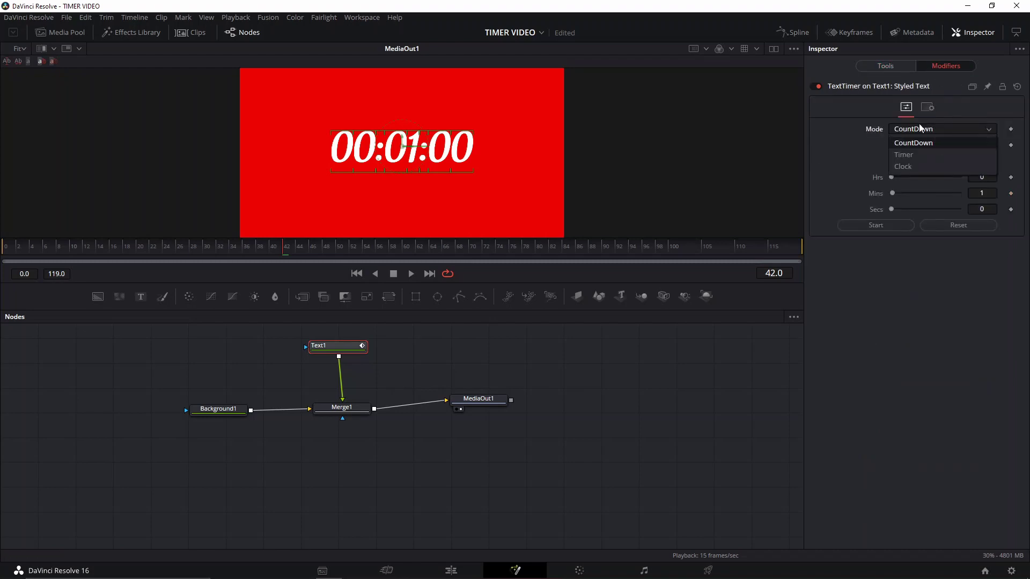
{"action": "left_click", "coordinate": [865, 159]}
{"action": "left_click", "coordinate": [914, 127]}
{"action": "left_click", "coordinate": [913, 127]}
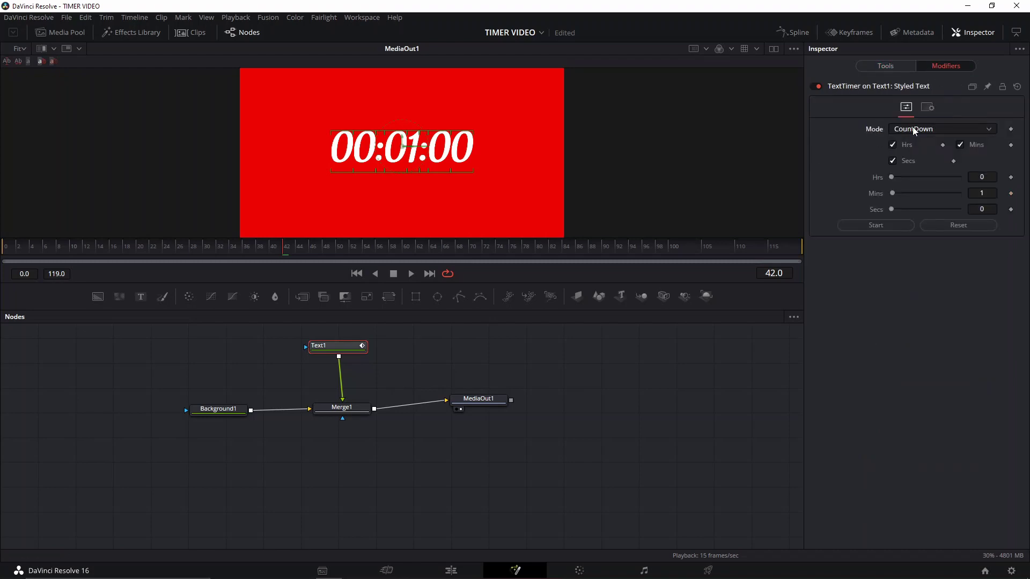
{"action": "left_click_drag", "start_coordinate": [891, 177], "coordinate": [896, 178]}
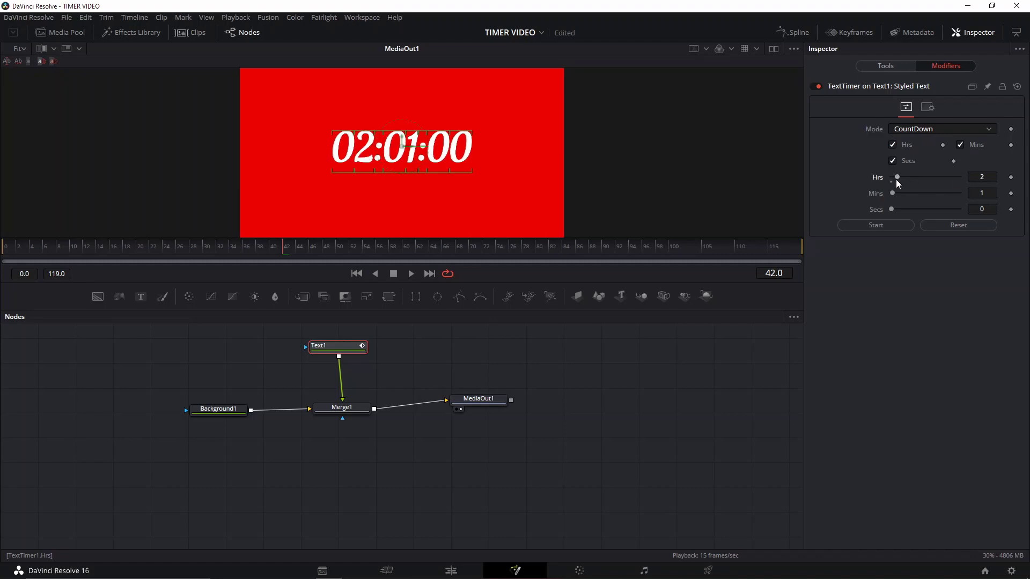
{"action": "left_click", "coordinate": [880, 225]}
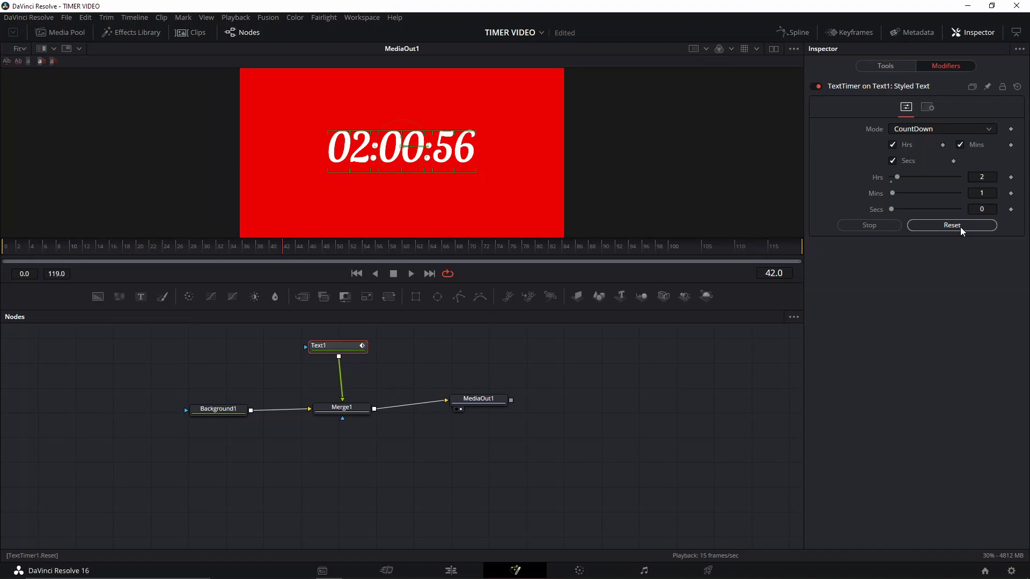
{"action": "left_click", "coordinate": [950, 225]}
{"action": "left_click", "coordinate": [869, 225]}
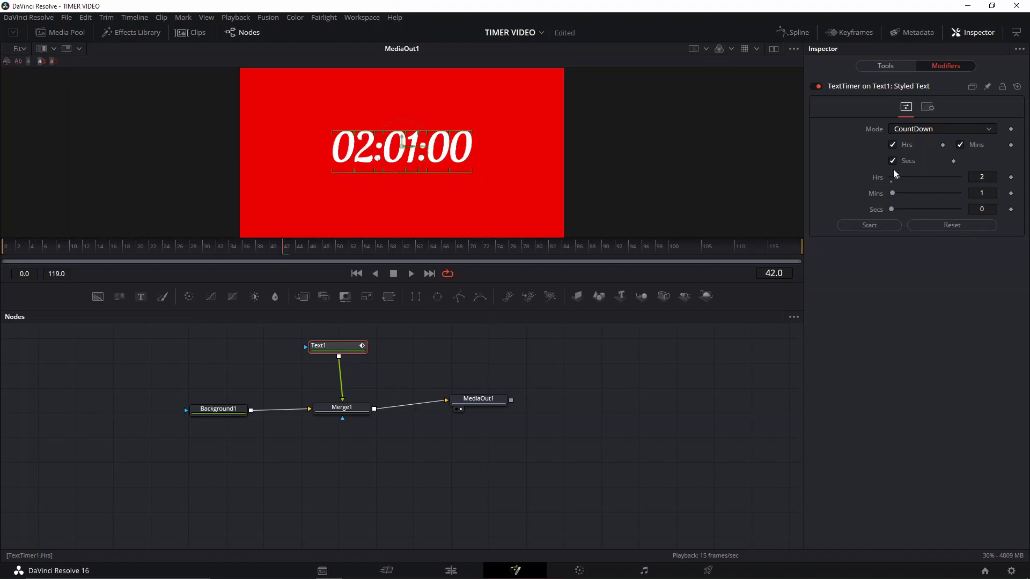
{"action": "left_click_drag", "start_coordinate": [896, 177], "coordinate": [879, 196]}
{"action": "left_click", "coordinate": [982, 193]}
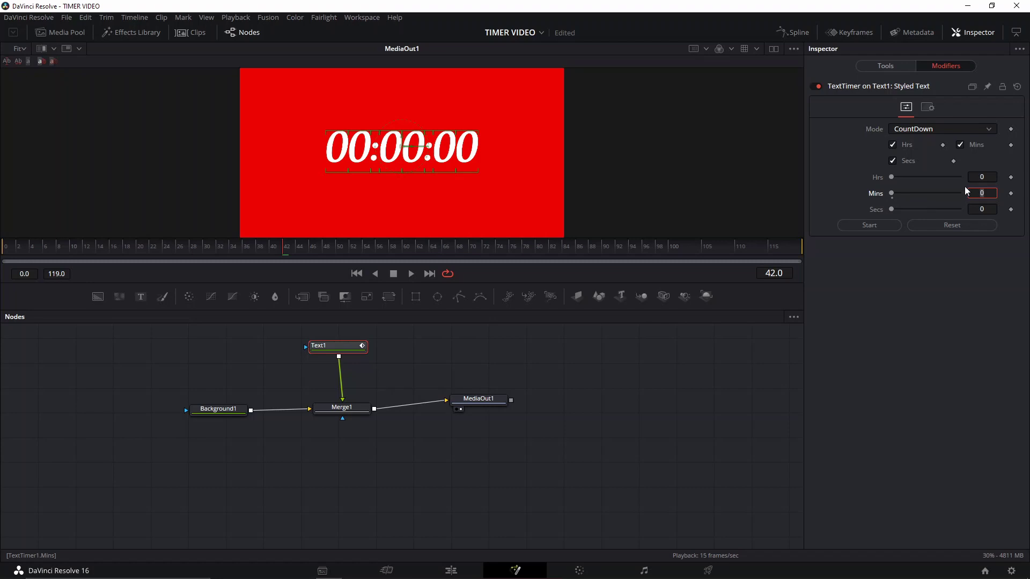
{"action": "type", "text": "1"}
{"action": "key", "text": "Return"}
{"action": "left_click", "coordinate": [934, 134]}
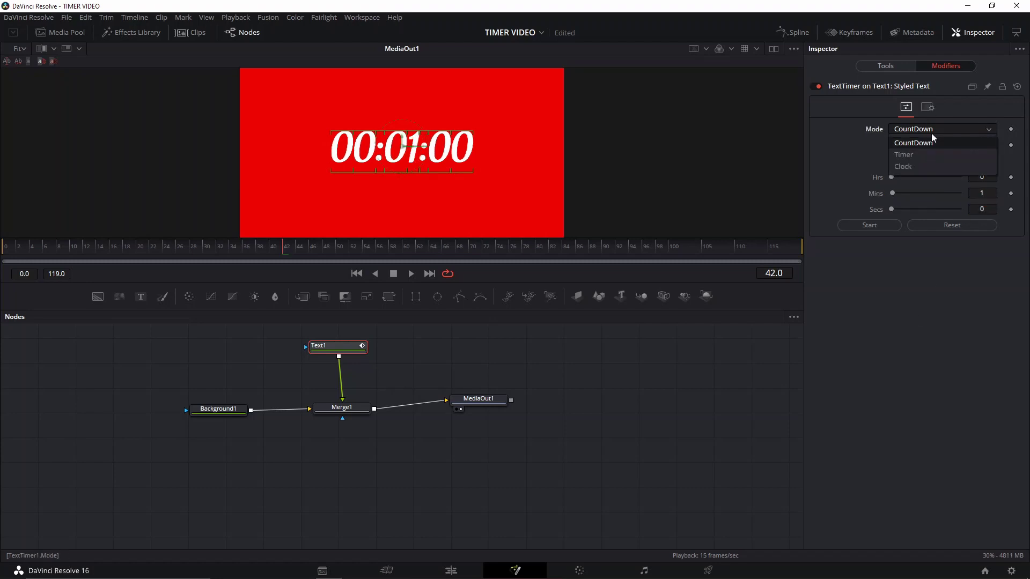
{"action": "left_click", "coordinate": [919, 167]}
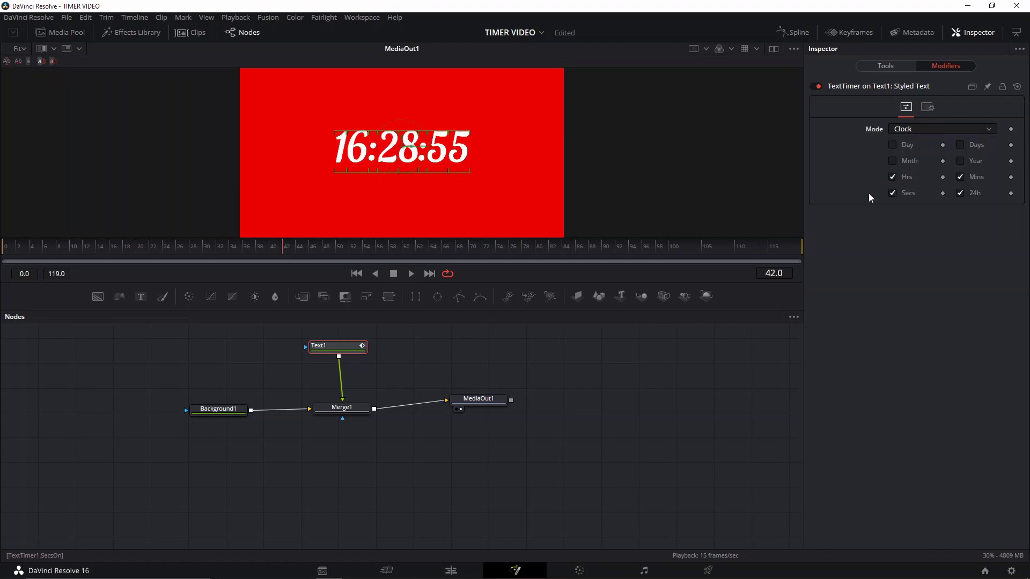
{"action": "left_click", "coordinate": [908, 130]}
{"action": "left_click", "coordinate": [908, 154]}
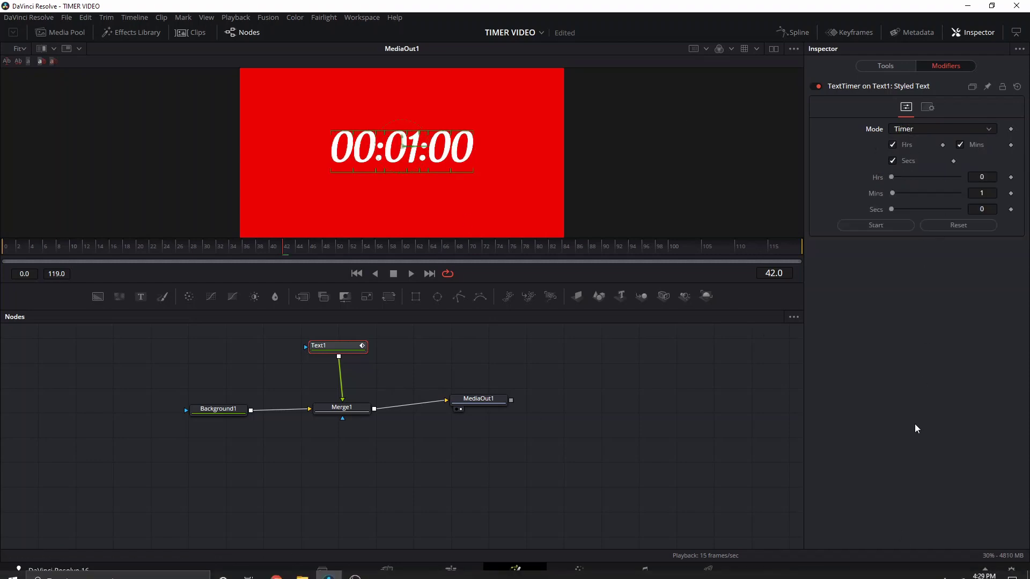
{"action": "left_click", "coordinate": [921, 131]}
{"action": "left_click", "coordinate": [911, 168]}
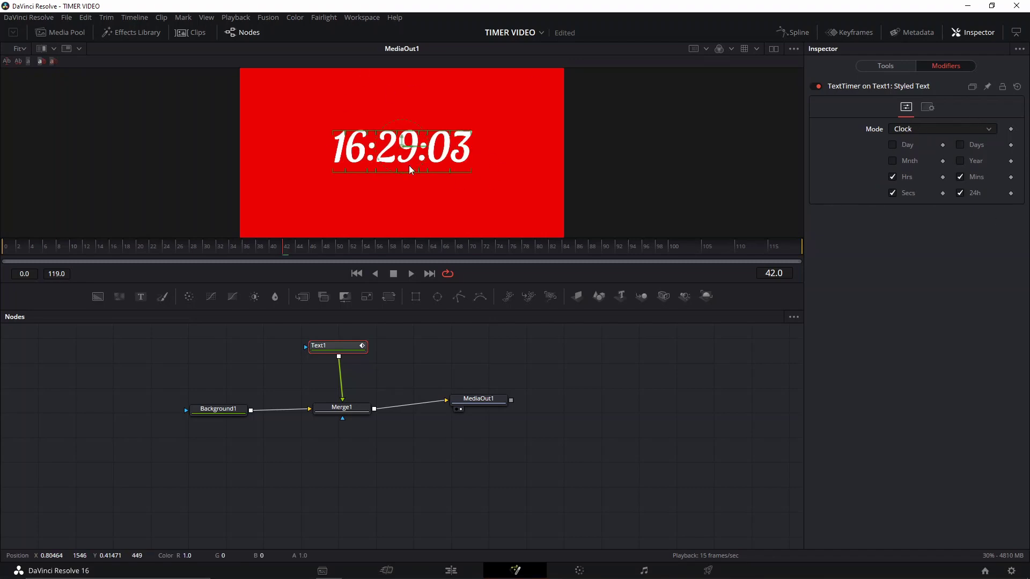
{"action": "left_click", "coordinate": [942, 132]}
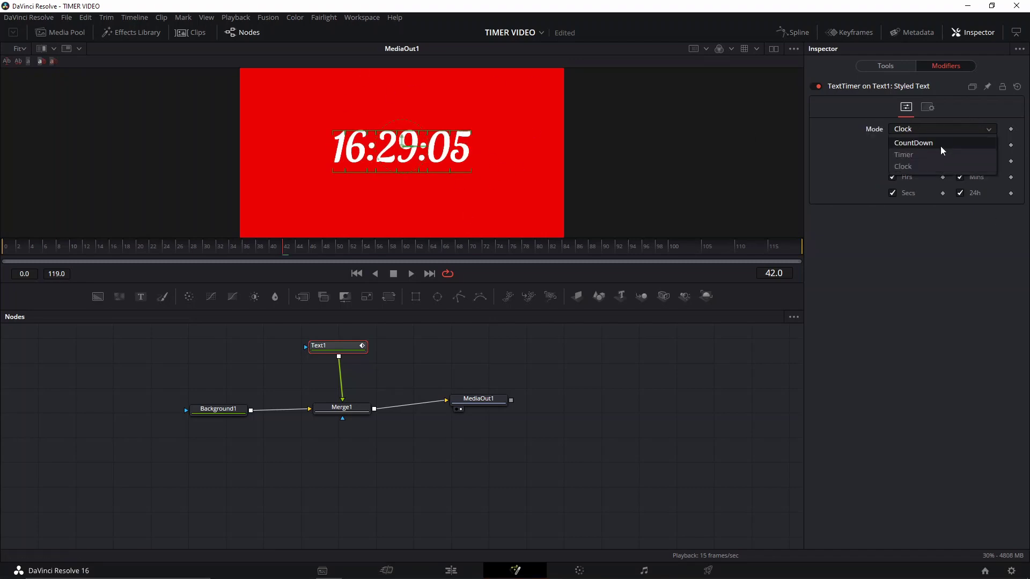
{"action": "left_click", "coordinate": [941, 141]}
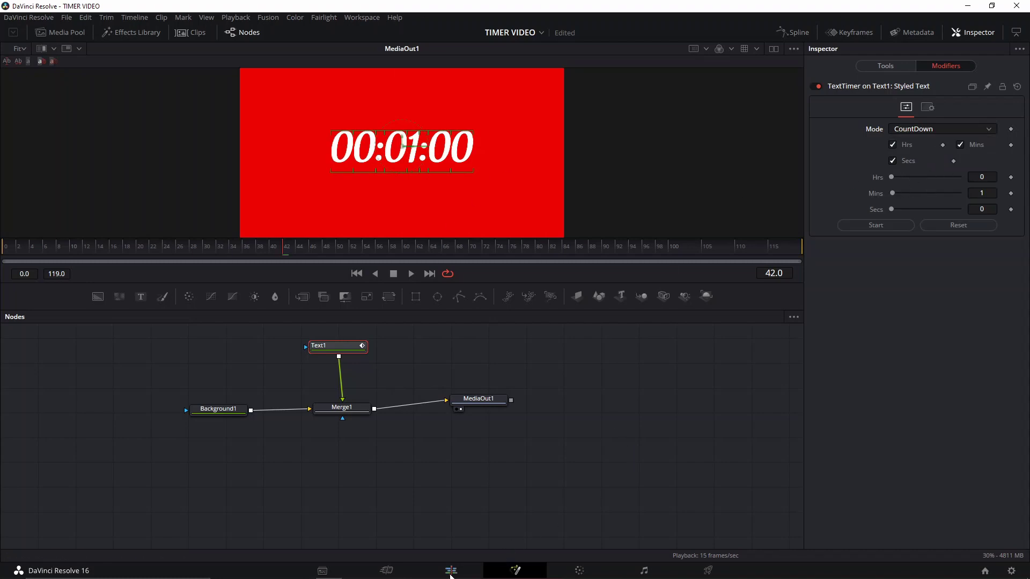
Extend the Fusion Composition clip to about 23 seconds, set opacity to 52.17, and play it.
{"action": "left_click", "coordinate": [451, 572]}
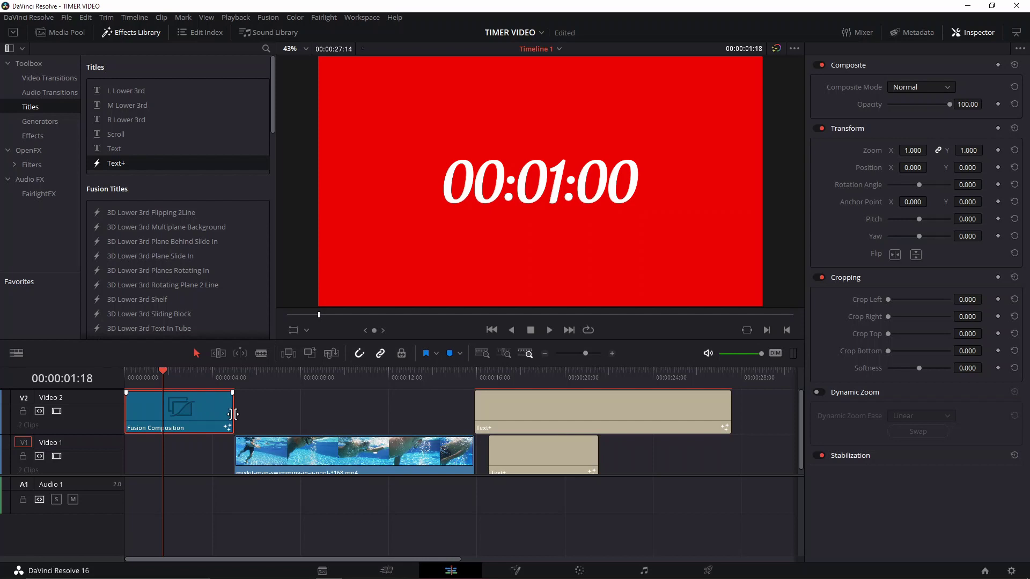
{"action": "left_click_drag", "start_coordinate": [236, 413], "coordinate": [312, 387]}
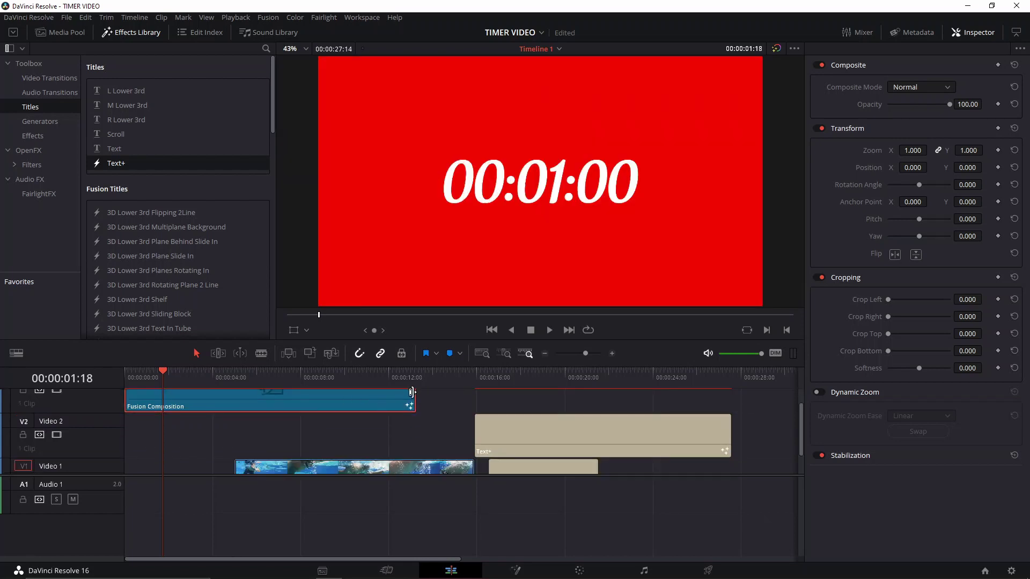
{"action": "left_click_drag", "start_coordinate": [412, 392], "coordinate": [648, 393]}
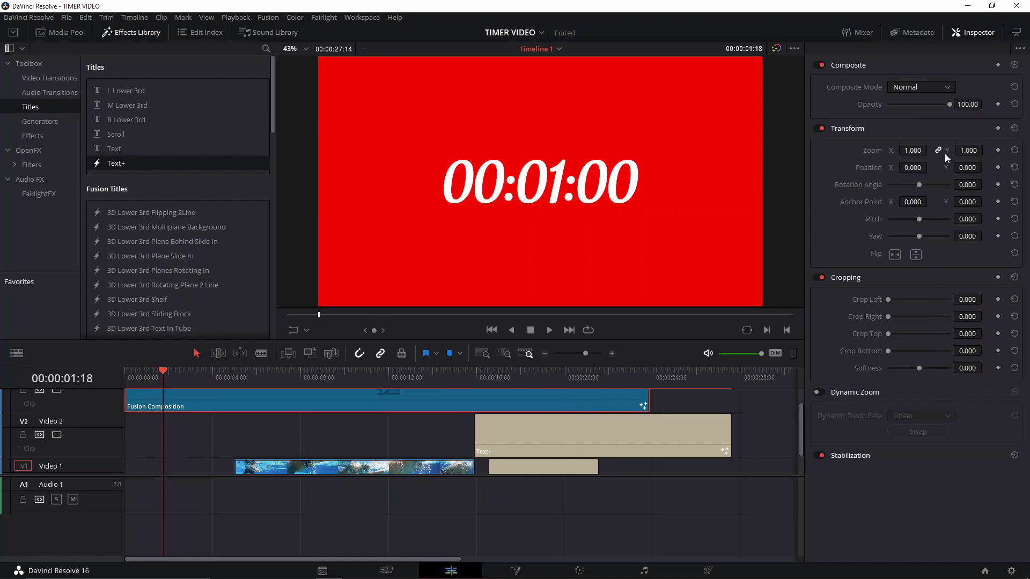
{"action": "left_click_drag", "start_coordinate": [941, 111], "coordinate": [918, 110]}
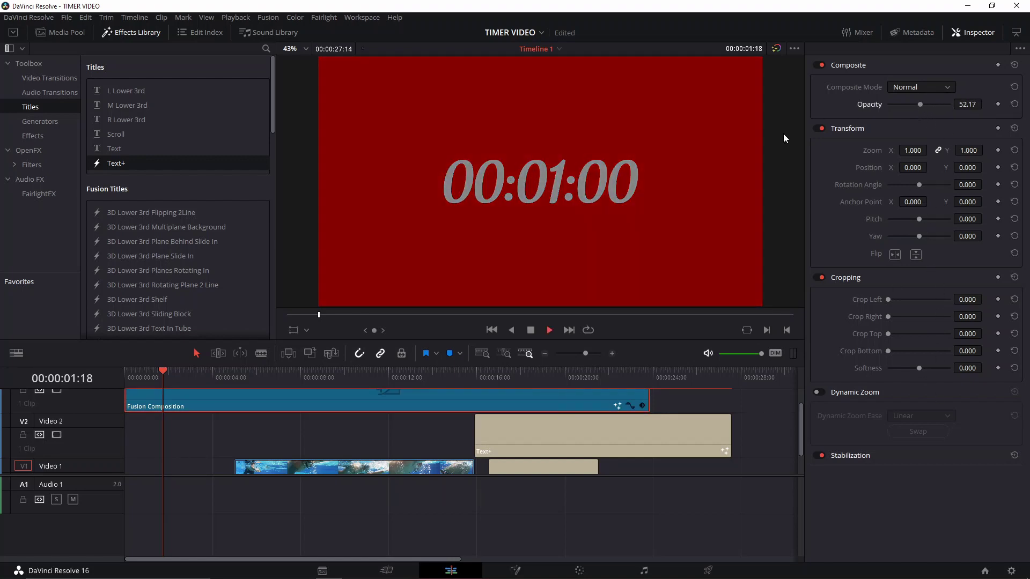
{"action": "key", "text": "space"}
{"action": "key", "text": "space"}
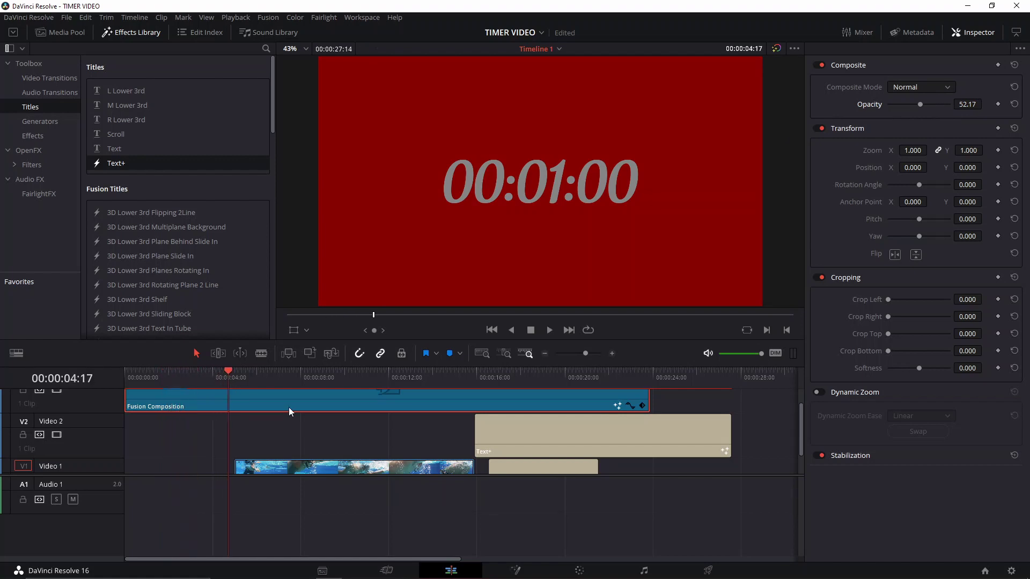
Start the countdown in Text1's TextTimer modifier on the Fusion page.
{"action": "left_click", "coordinate": [515, 570]}
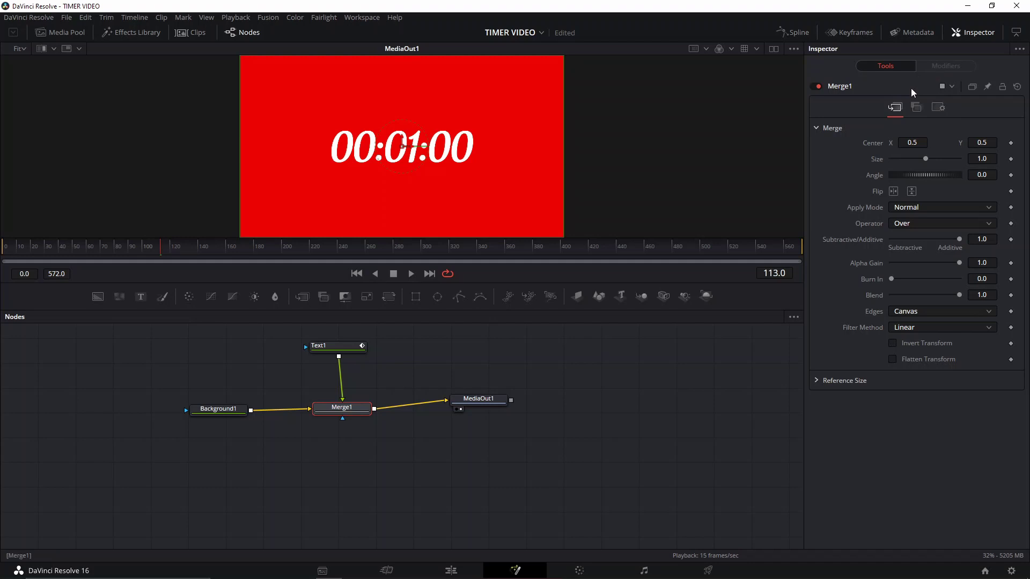
{"action": "left_click", "coordinate": [346, 344]}
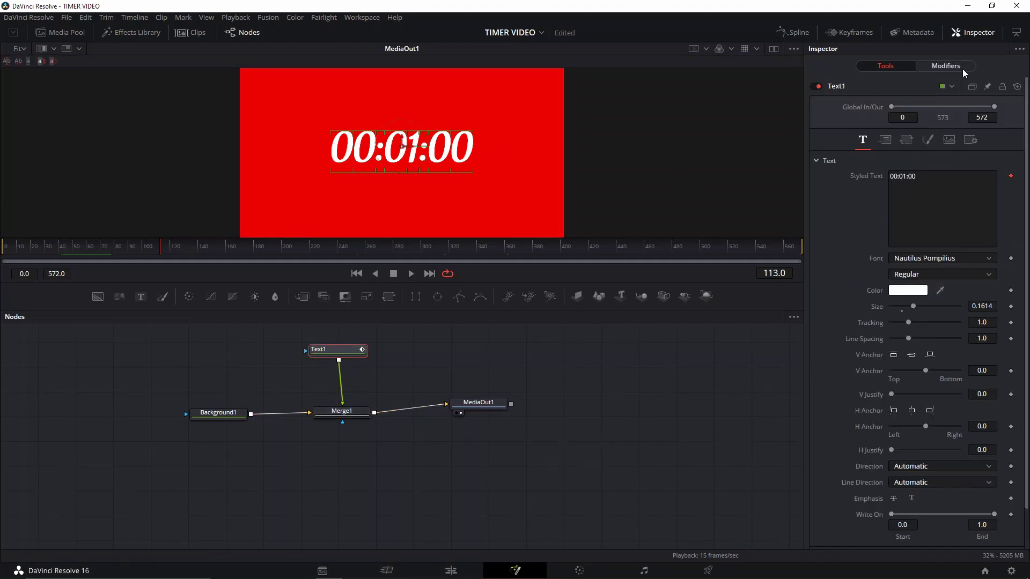
{"action": "left_click", "coordinate": [948, 67]}
{"action": "left_click", "coordinate": [874, 226]}
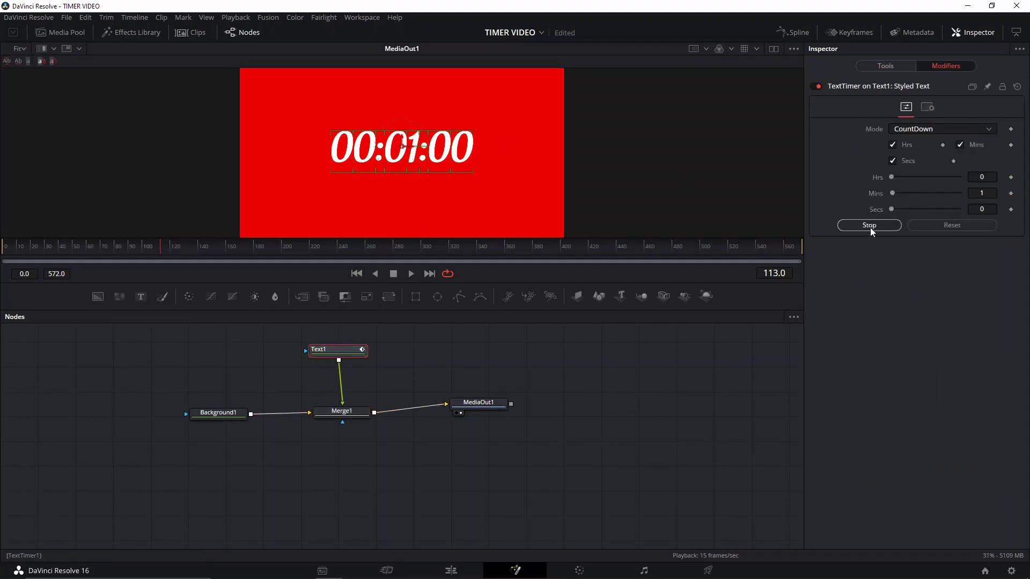
Play the edit timeline from the start to preview the countdown.
{"action": "left_click", "coordinate": [448, 569]}
{"action": "left_click", "coordinate": [133, 378]}
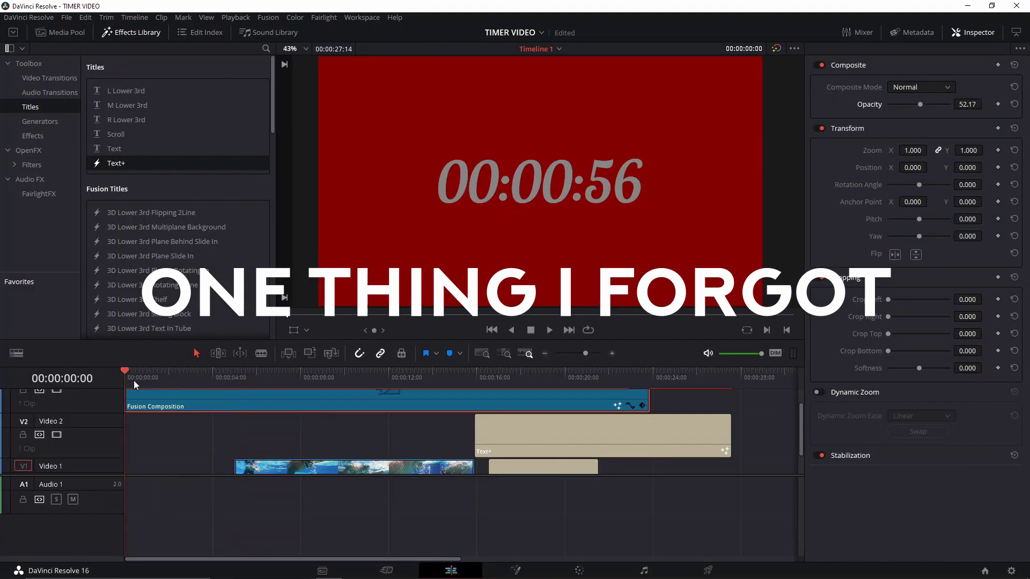
{"action": "key", "text": "space"}
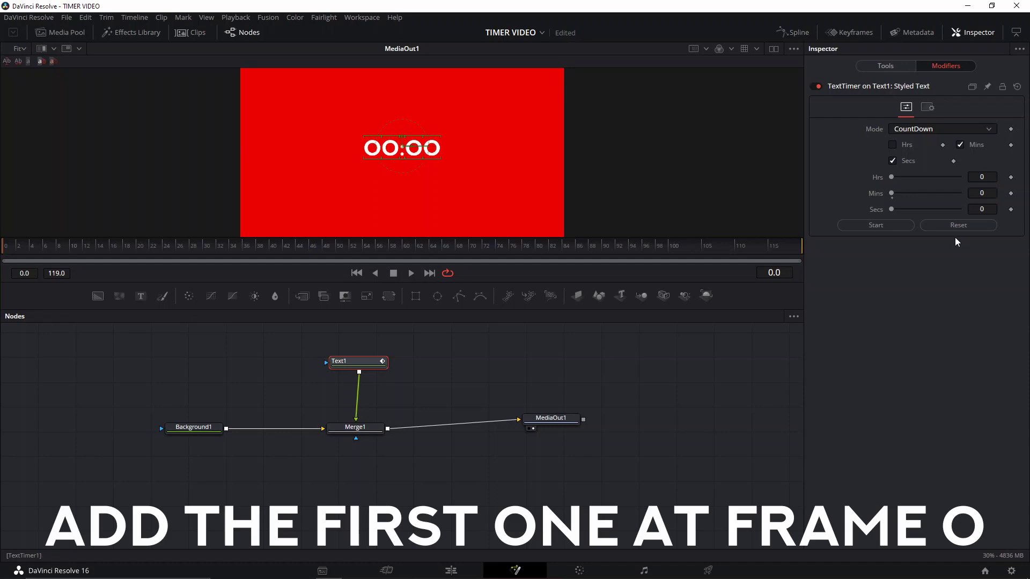
Set the TextTimer to 0 minutes and 5 seconds as a keyframe at frame 0.
{"action": "left_click", "coordinate": [981, 210]}
{"action": "key", "text": "BackSpace"}
{"action": "type", "text": "5"}
{"action": "key", "text": "Return"}
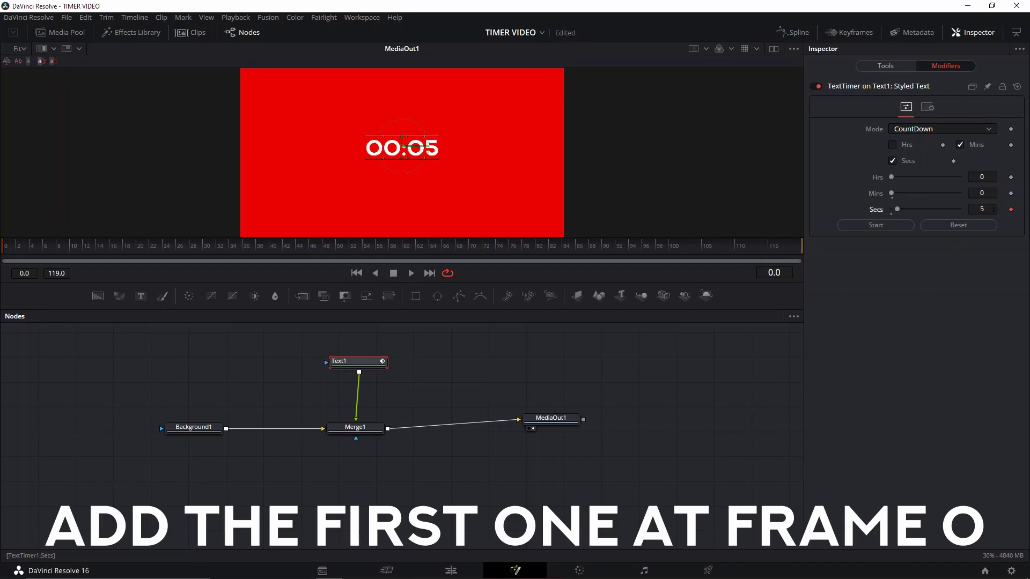
At frame 120 keyframe seconds to 0, then play the 00:05 countdown.
{"action": "left_click", "coordinate": [576, 245]}
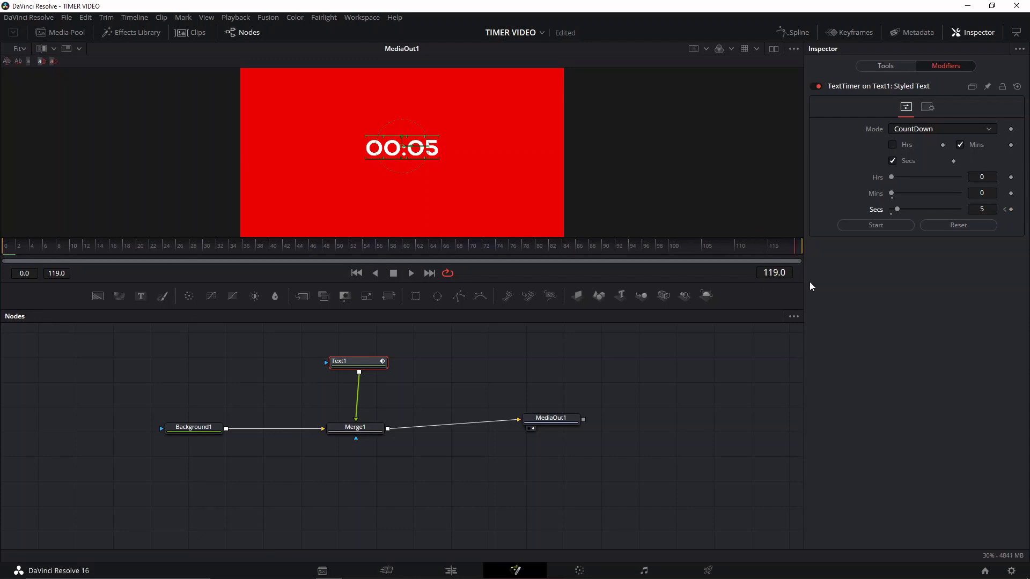
{"action": "left_click", "coordinate": [780, 274]}
{"action": "type", "text": "120"}
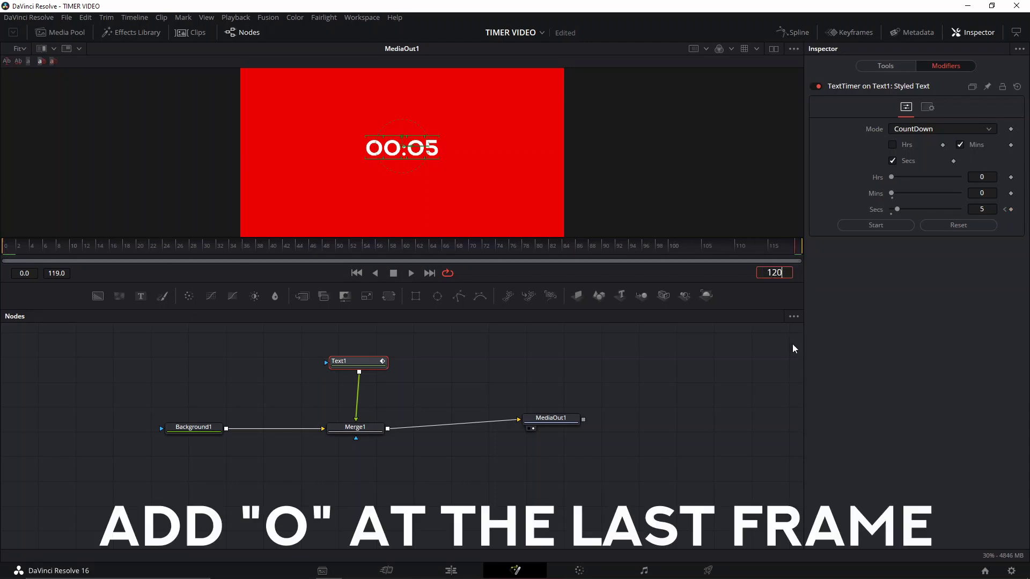
{"action": "key", "text": "Return"}
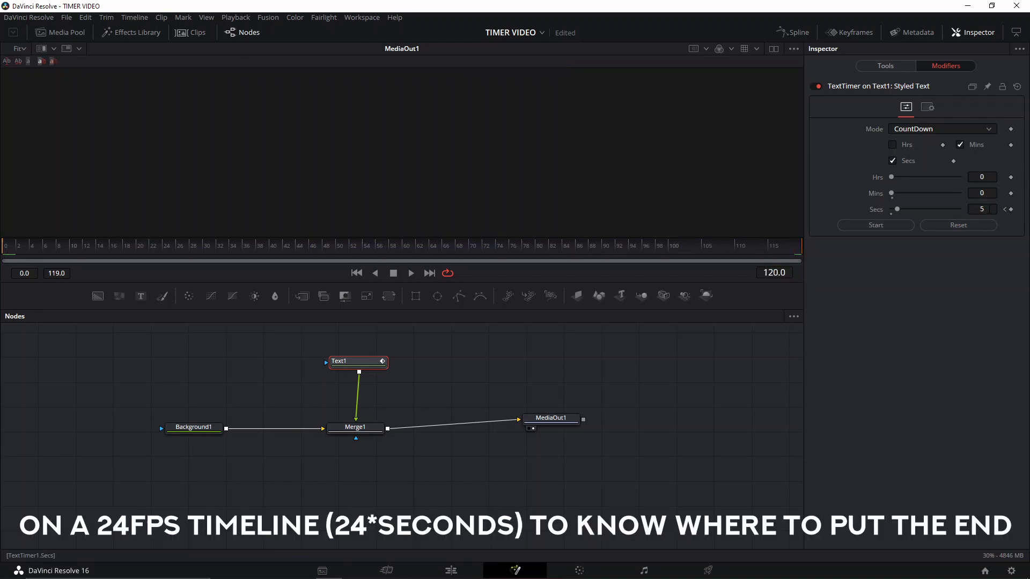
{"action": "left_click", "coordinate": [976, 209]}
{"action": "type", "text": "0"}
{"action": "key", "text": "Return"}
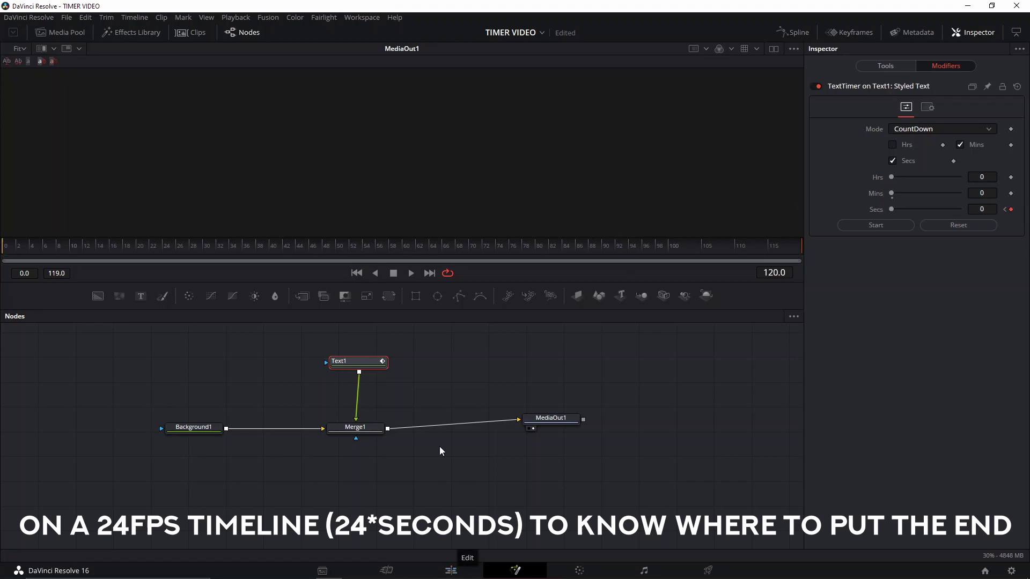
{"action": "key", "text": "space"}
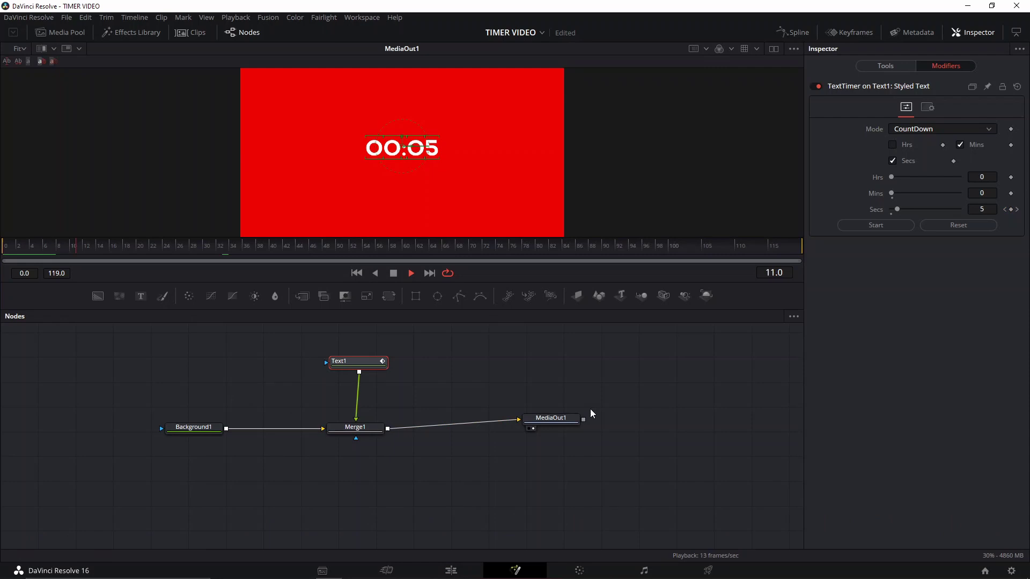